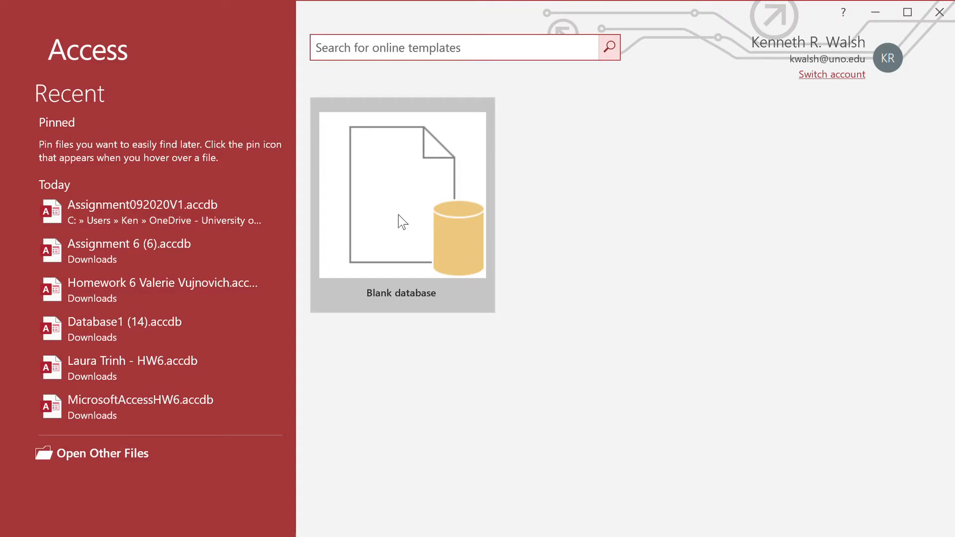
# - Create a blank database named Assignment092020.accdb in the OneDrive BA2780201 folder
pyautogui.click(401, 221)
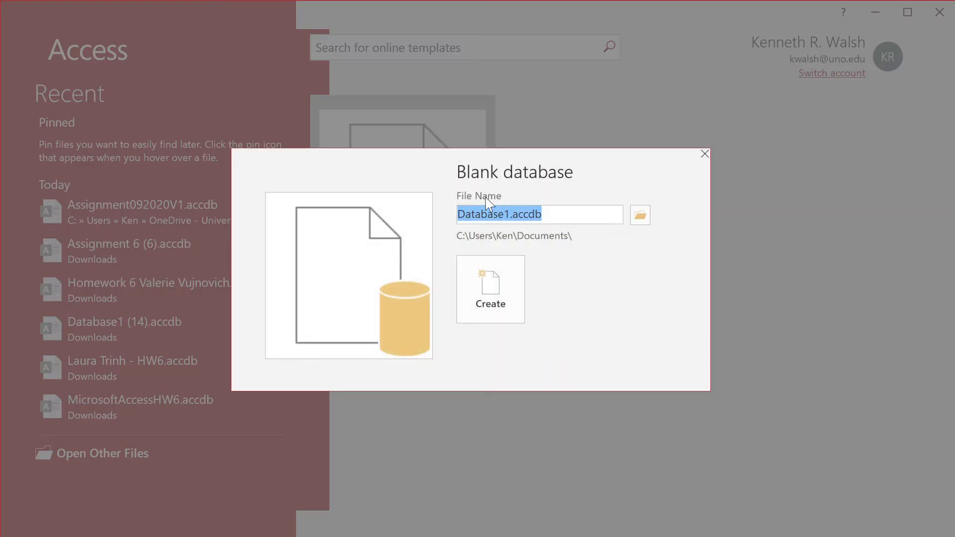
pyautogui.click(641, 224)
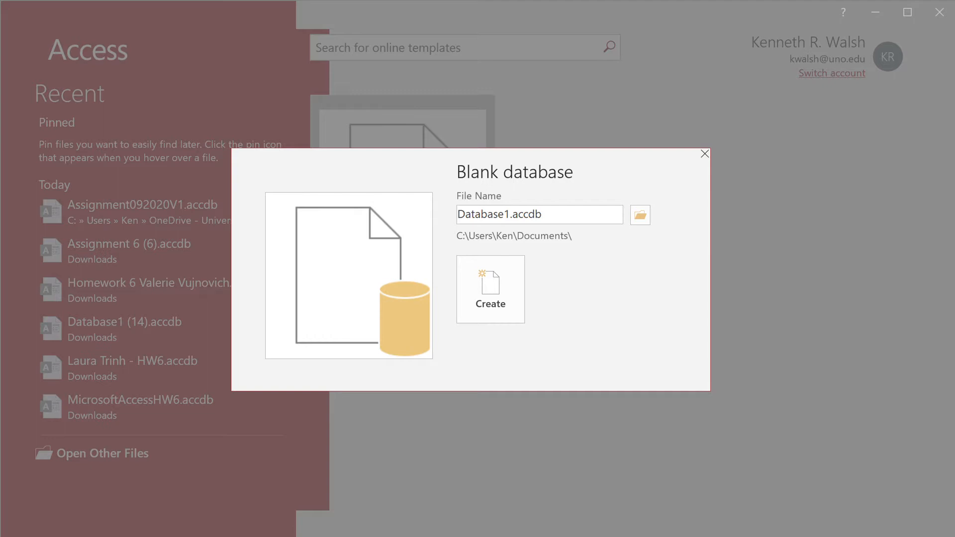
pyautogui.press('Return')
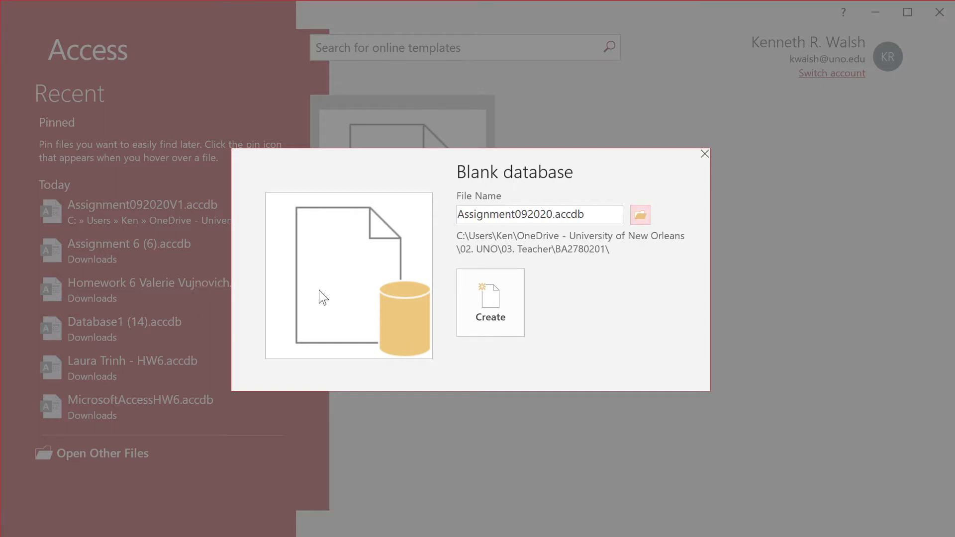
pyautogui.click(473, 305)
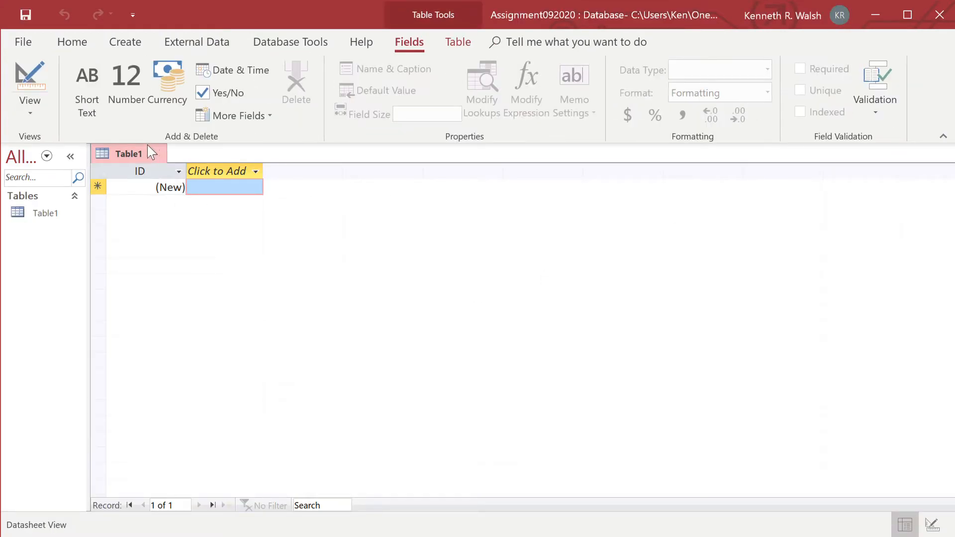
# - Close the empty default table and import the external CarModels data as a table with ModelID as primary key
pyautogui.click(151, 152)
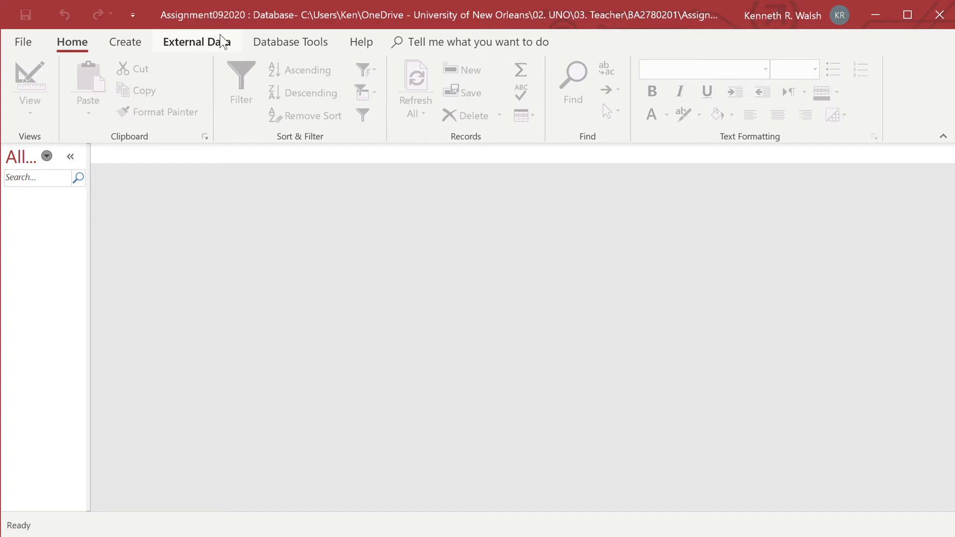
pyautogui.click(222, 42)
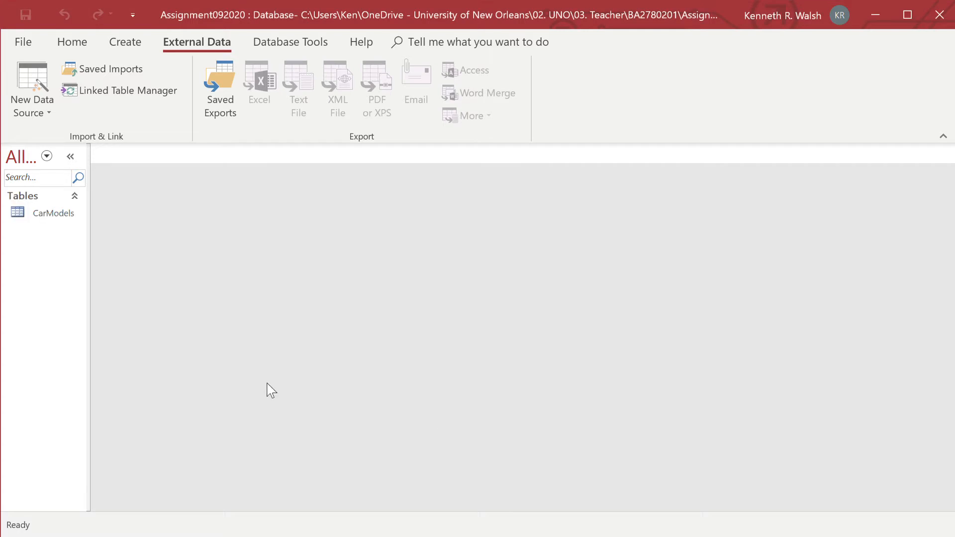
# - Inspect the CarModels table's records and its field design, and close the table
pyautogui.doubleClick(60, 214)
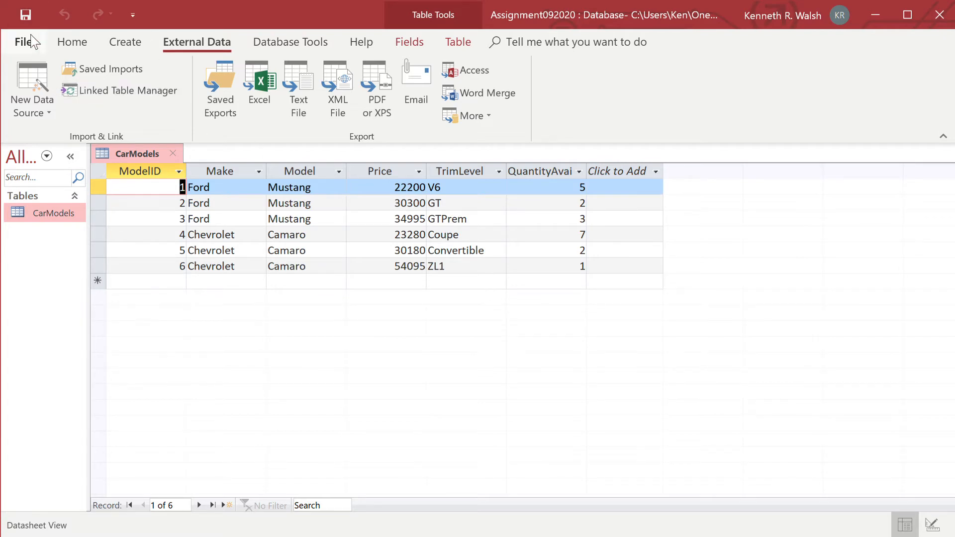
pyautogui.click(13, 46)
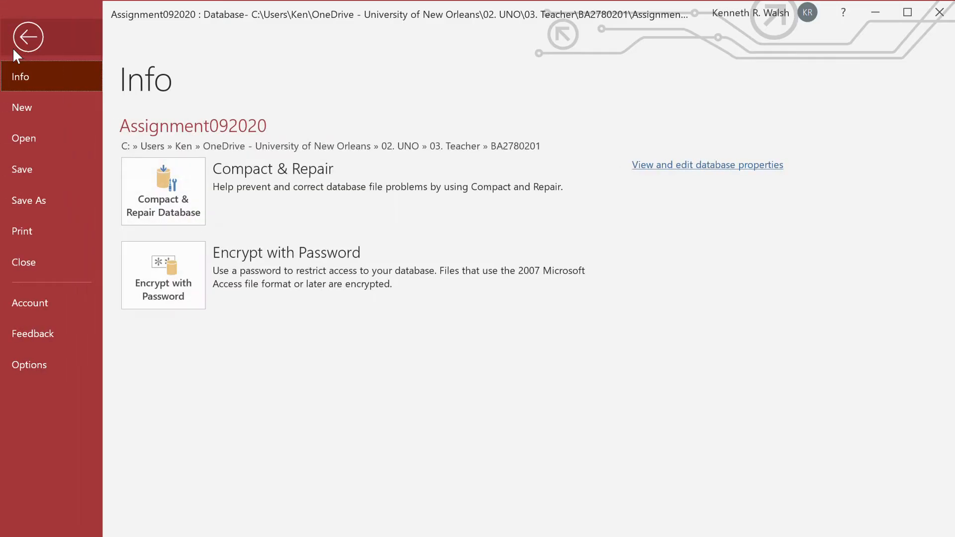
pyautogui.click(35, 30)
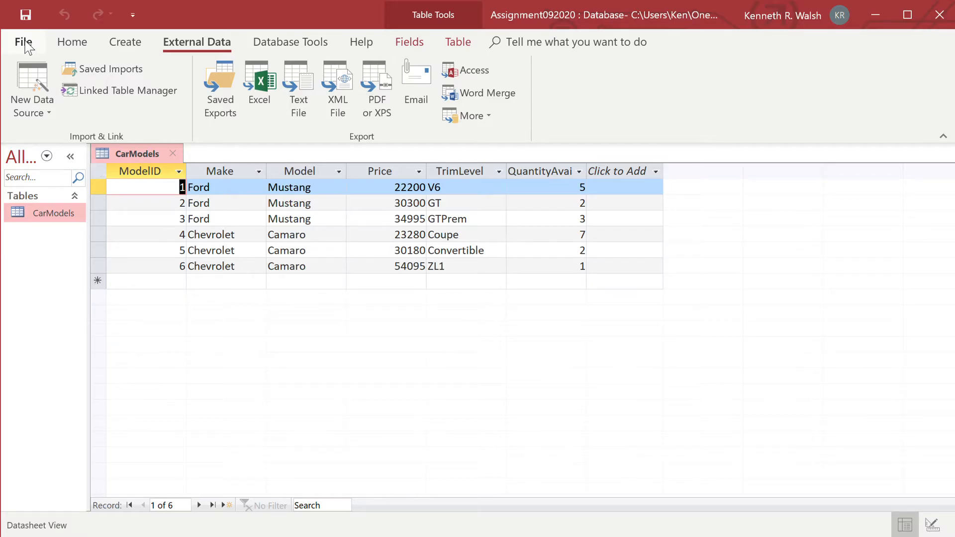
pyautogui.click(25, 42)
pyautogui.click(72, 42)
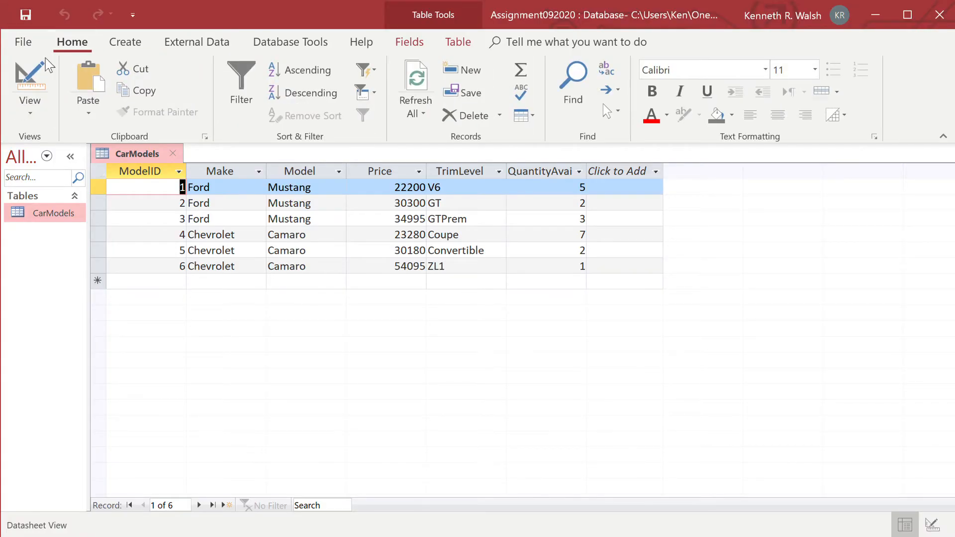
pyautogui.click(29, 70)
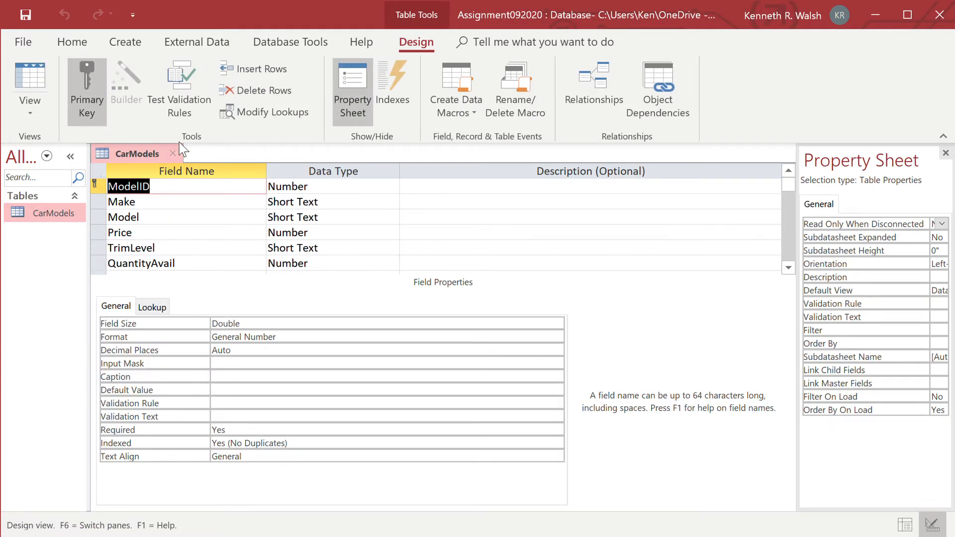
pyautogui.click(174, 154)
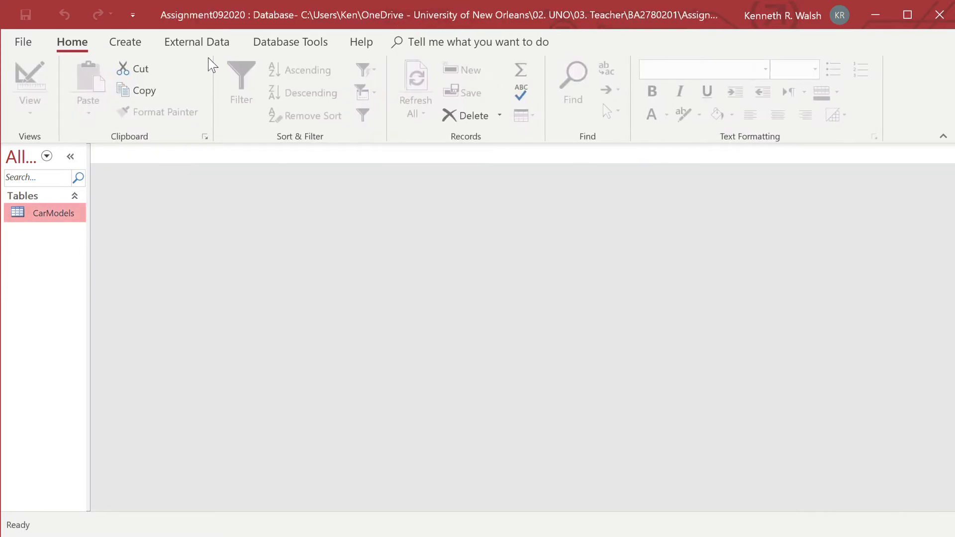
# - Import the external Sales and Customer data as two further tables
pyautogui.click(195, 41)
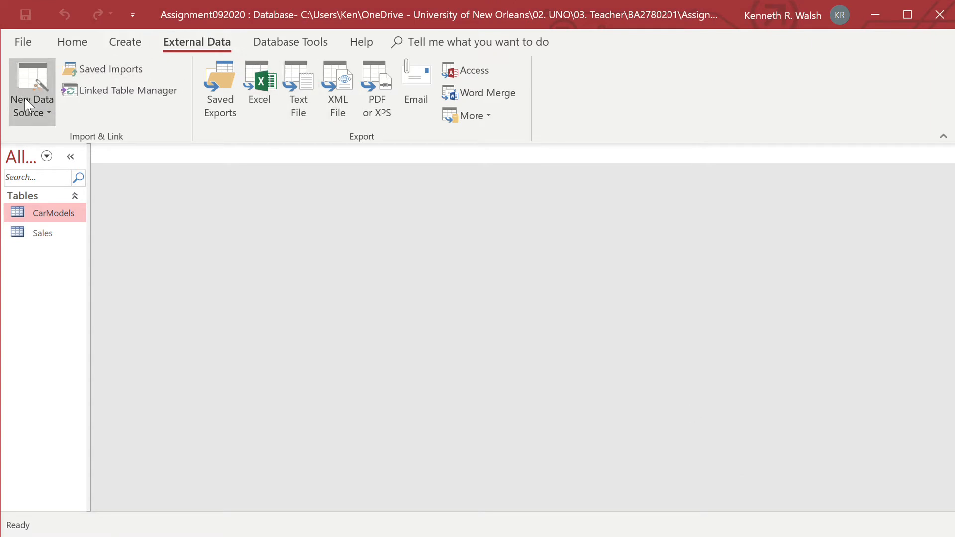
pyautogui.click(249, 143)
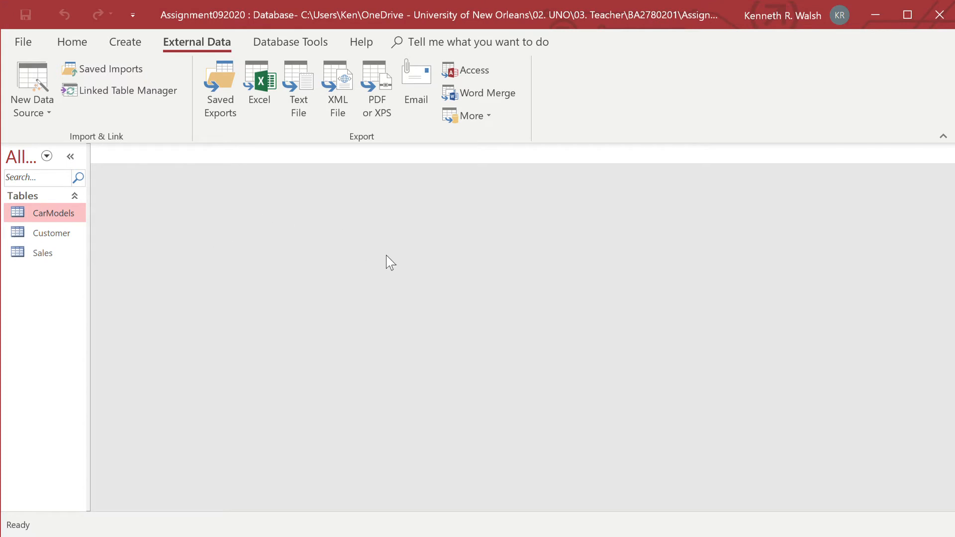
# - Add Customer, CarModels and Sales to the relationships layout and link Sales CustomerID to Customer CustomerID as one-to-many with referential integrity
pyautogui.click(309, 44)
pyautogui.click(221, 75)
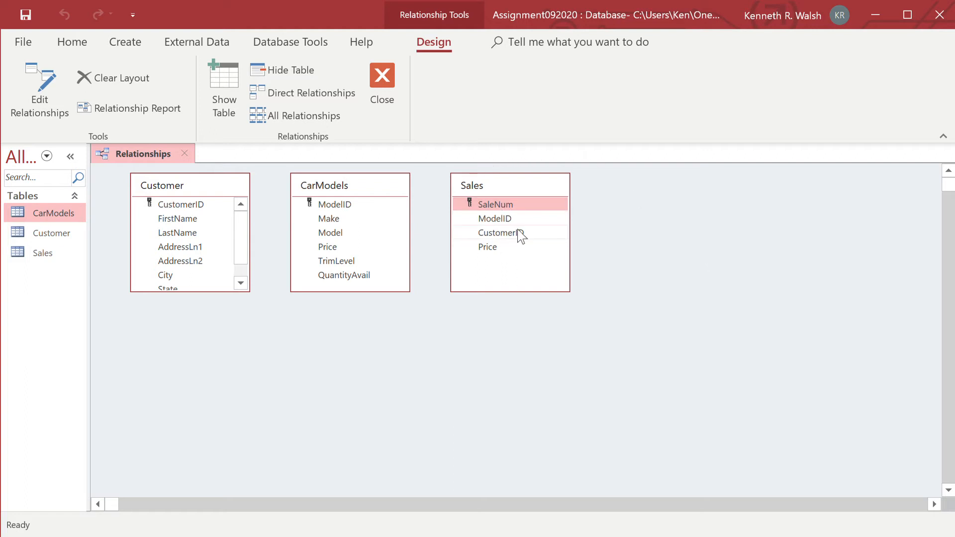
pyautogui.moveTo(517, 232); pyautogui.dragTo(205, 202)
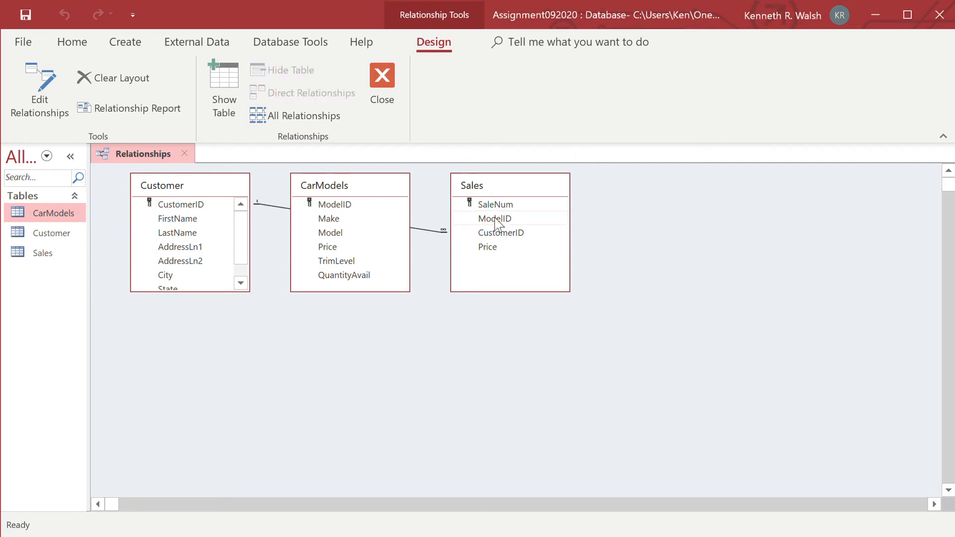
# - Link Sales ModelID to CarModels ModelID as one-to-many with referential integrity, and close the relationships layout
pyautogui.moveTo(497, 222); pyautogui.dragTo(355, 205)
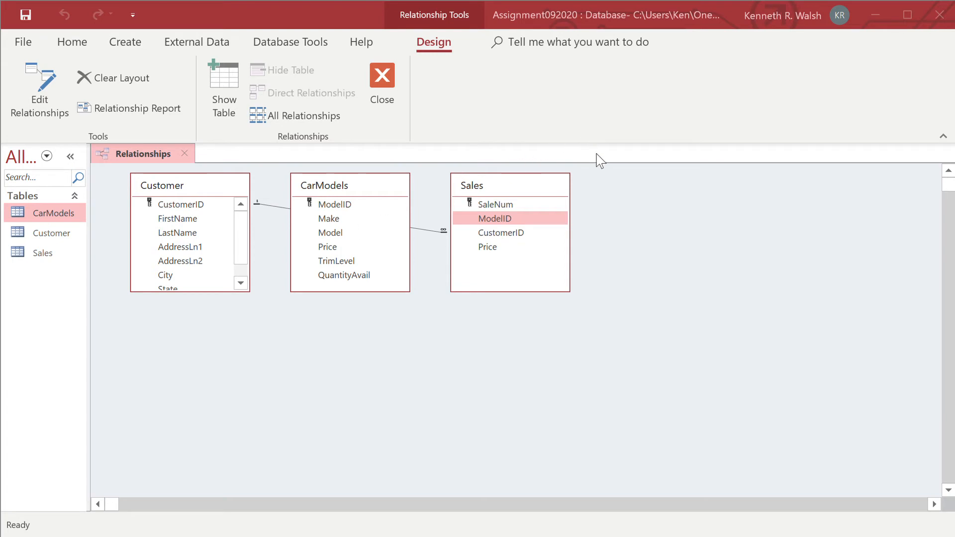
pyautogui.press('Return')
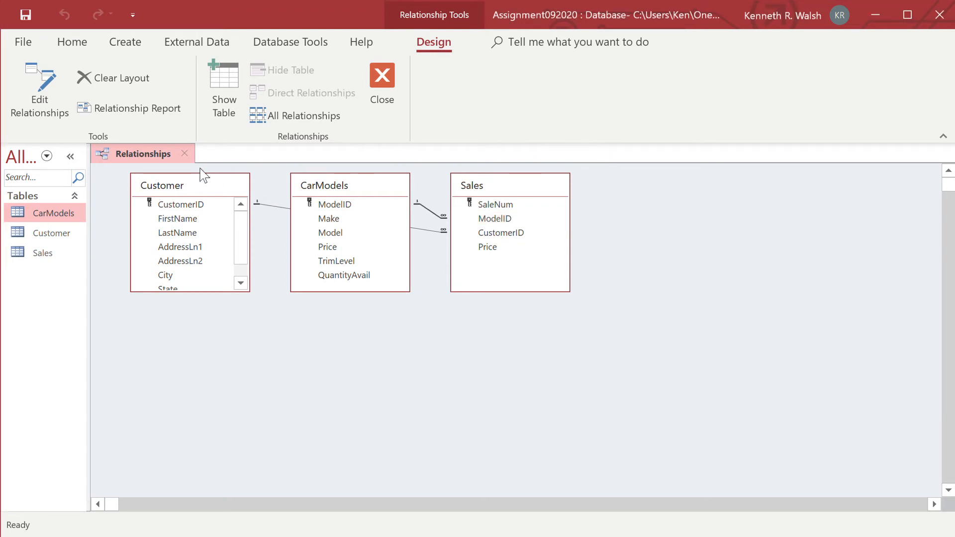
pyautogui.click(181, 154)
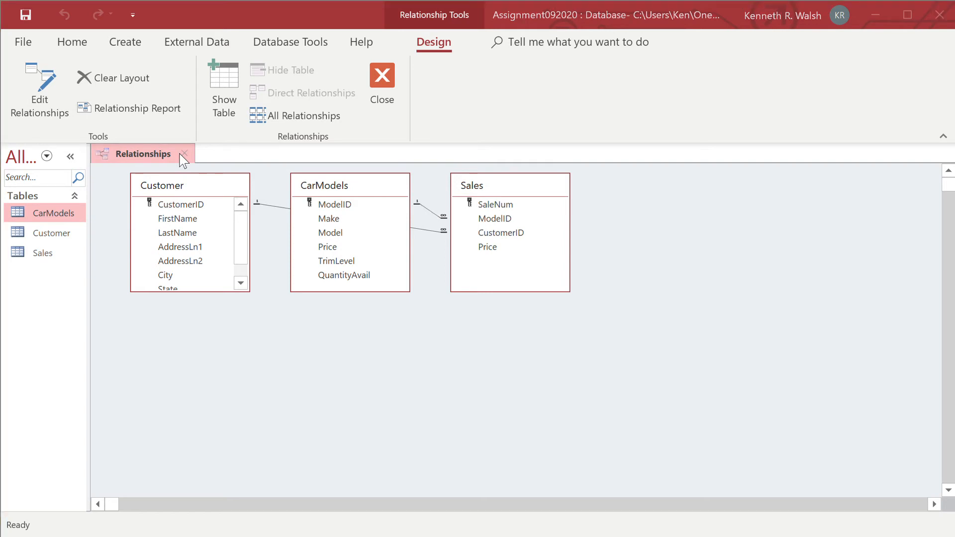
pyautogui.click(593, 408)
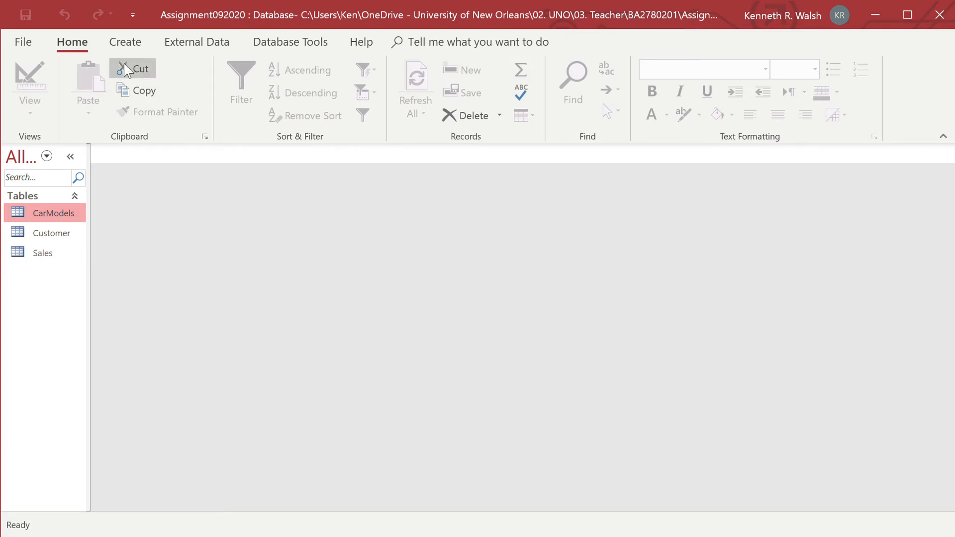
# - Create a Customer report with the Report Wizard, grouping sales and car model fields under each customer, and close its print preview
pyautogui.click(124, 43)
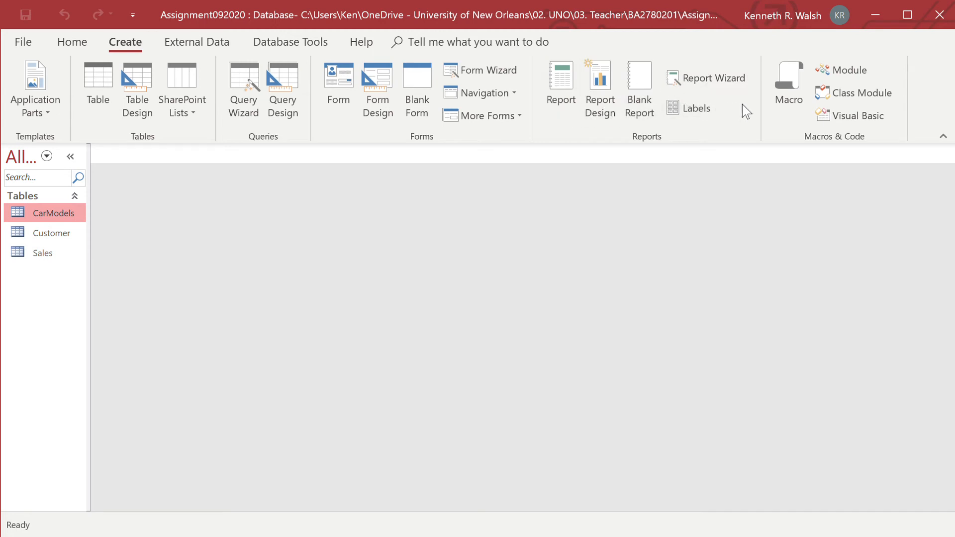
pyautogui.click(715, 80)
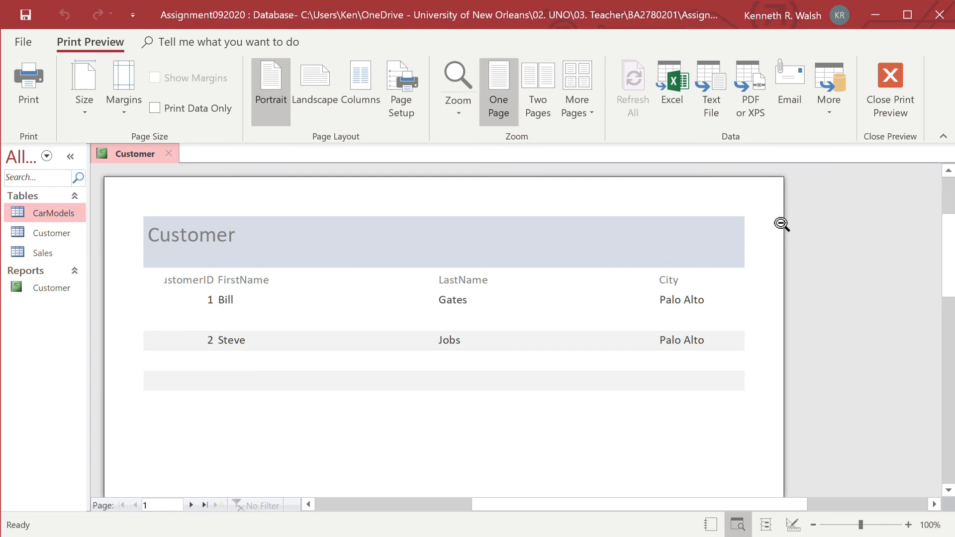
pyautogui.click(893, 70)
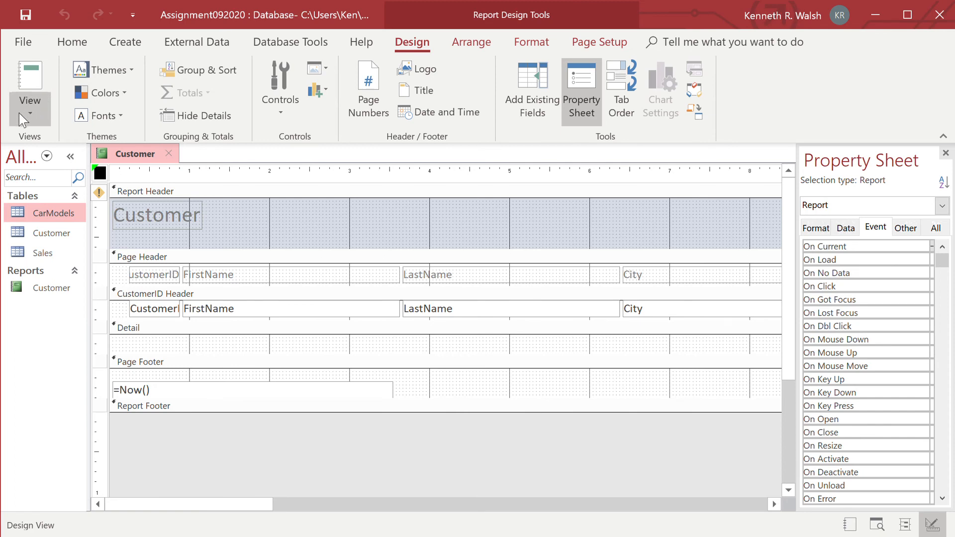
# - Check the Customer report in Report View and examine the field layout across its full width in Design View
pyautogui.click(74, 155)
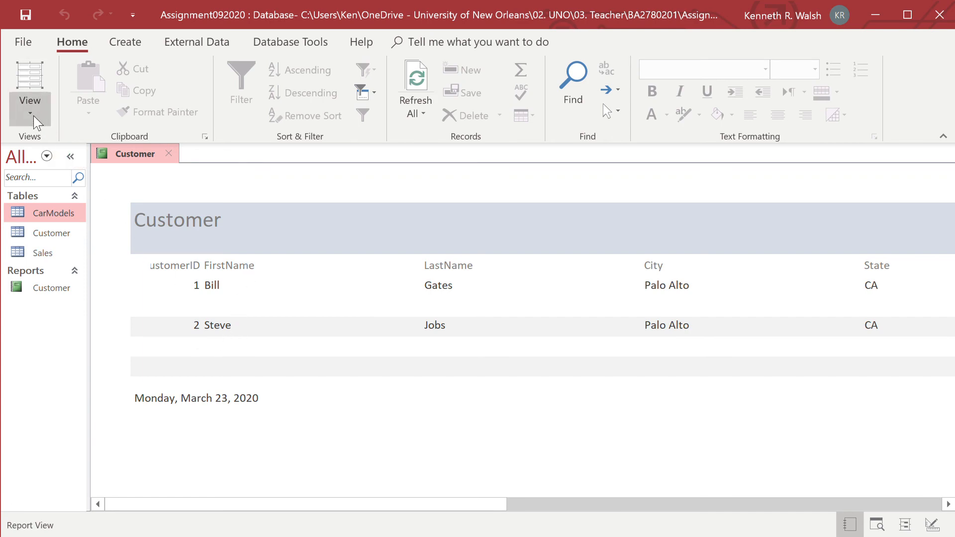
pyautogui.click(68, 239)
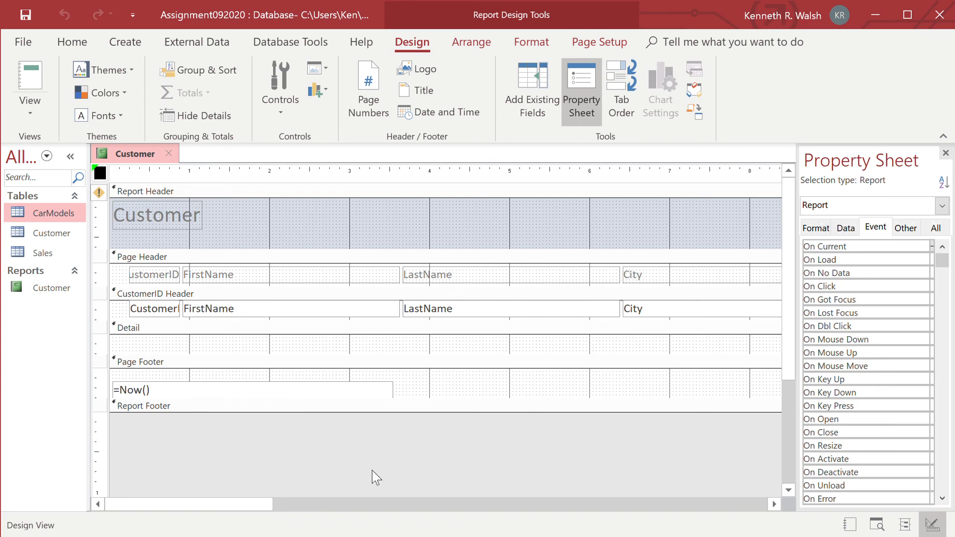
pyautogui.click(452, 505)
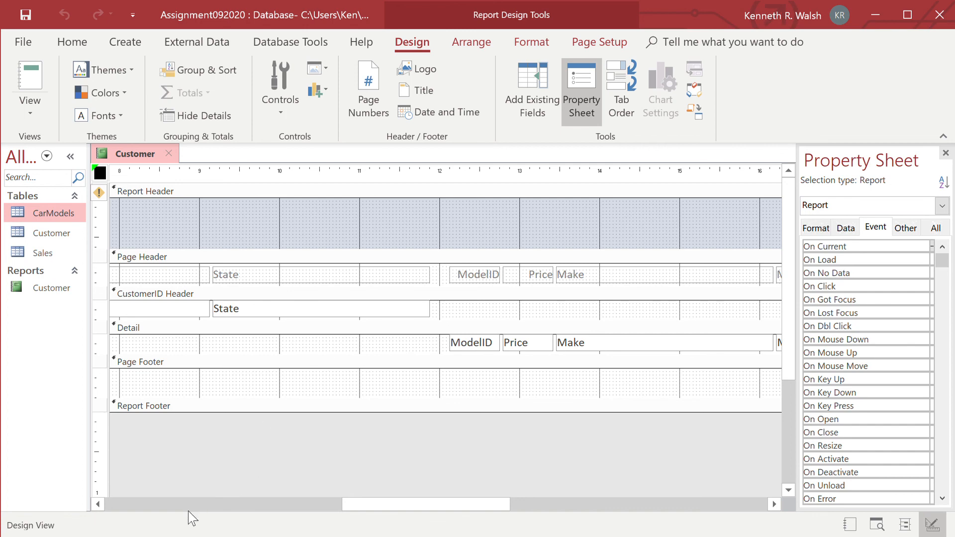
pyautogui.click(171, 503)
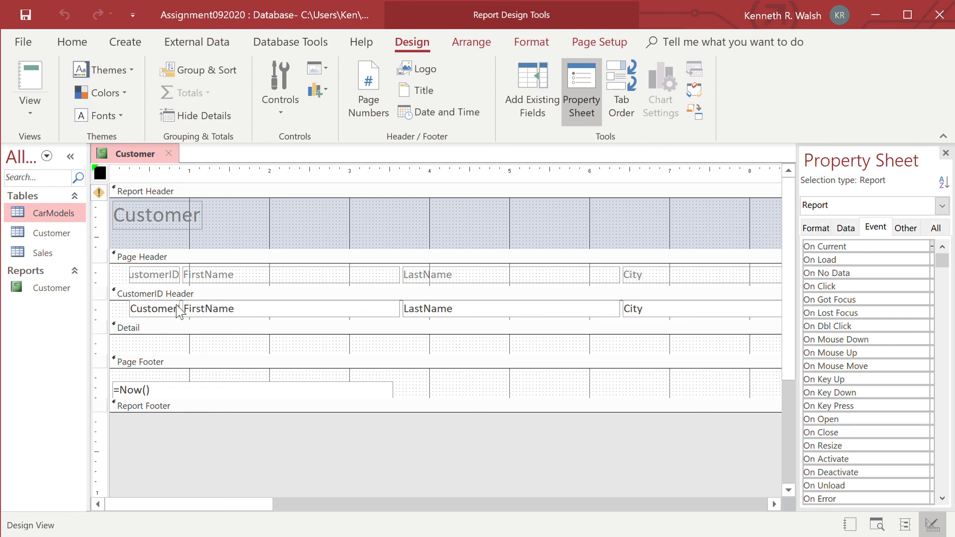
# - Make the FirstName and LastName fields in the report's CustomerID Header bold
pyautogui.click(248, 312)
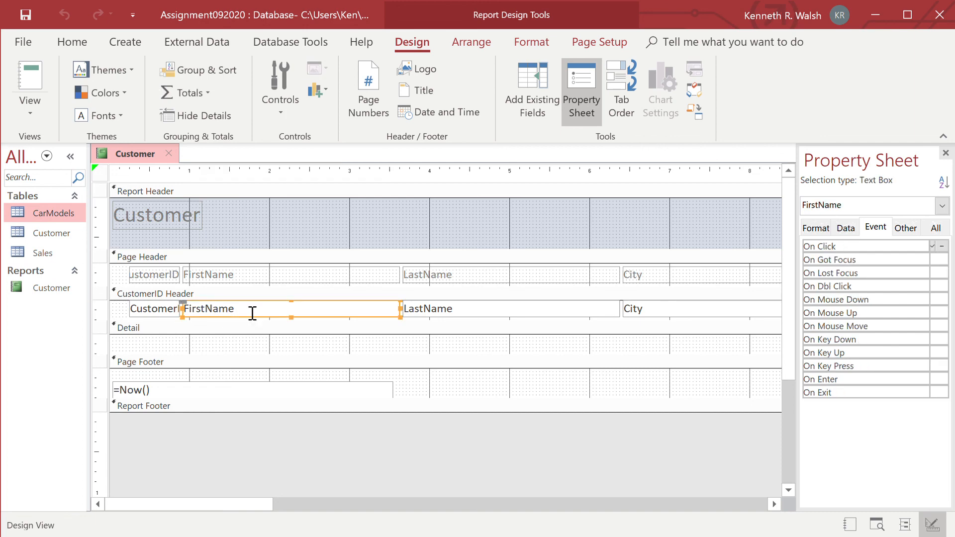
pyautogui.keyDown('shift'); pyautogui.click(455, 316); pyautogui.keyUp('shift')
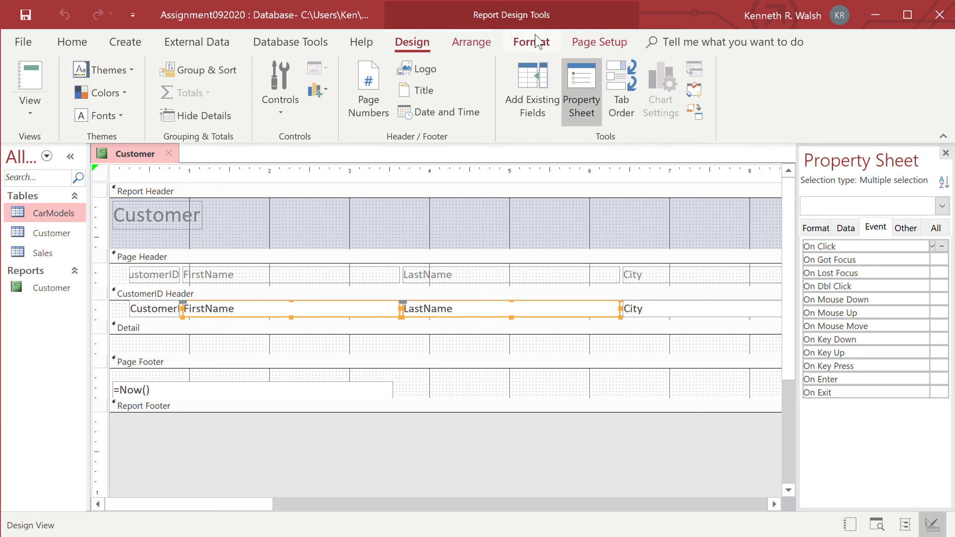
pyautogui.click(534, 42)
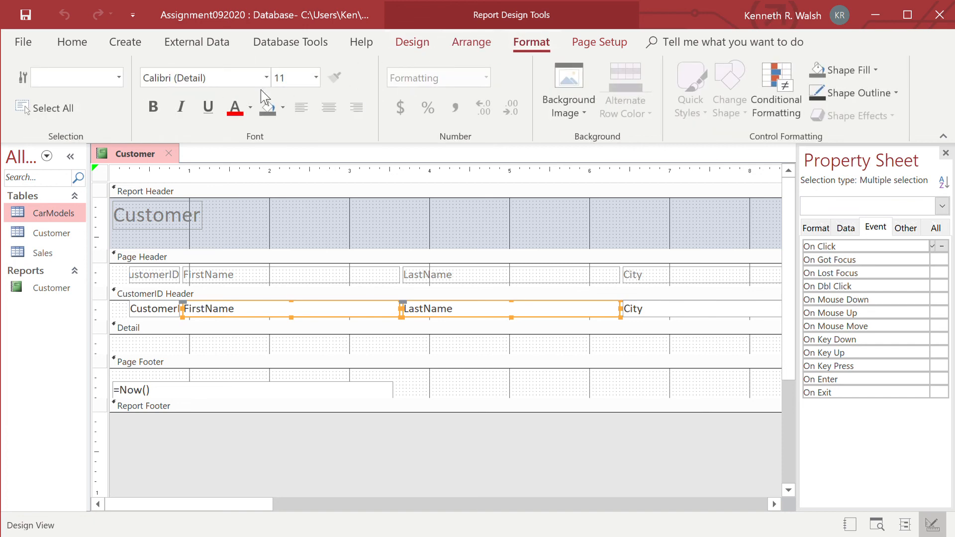
pyautogui.click(148, 115)
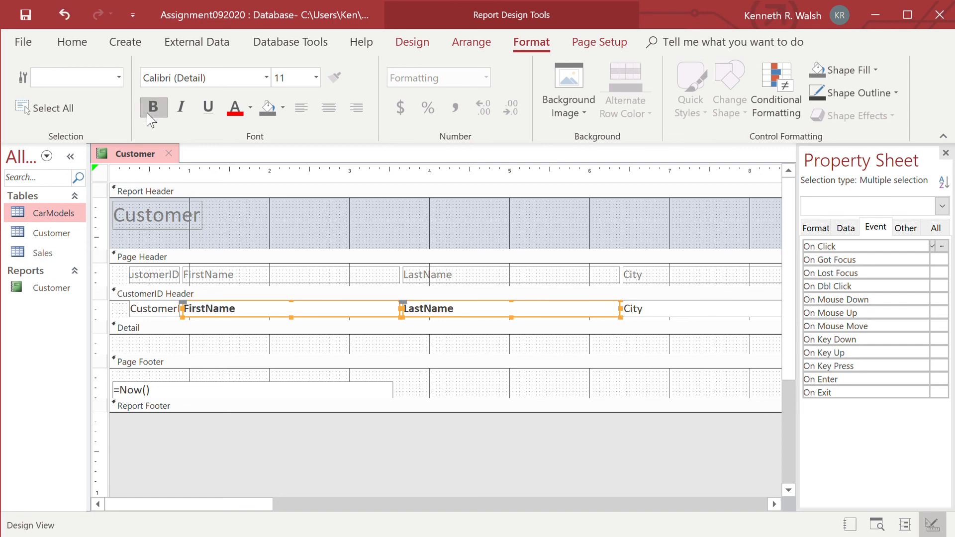